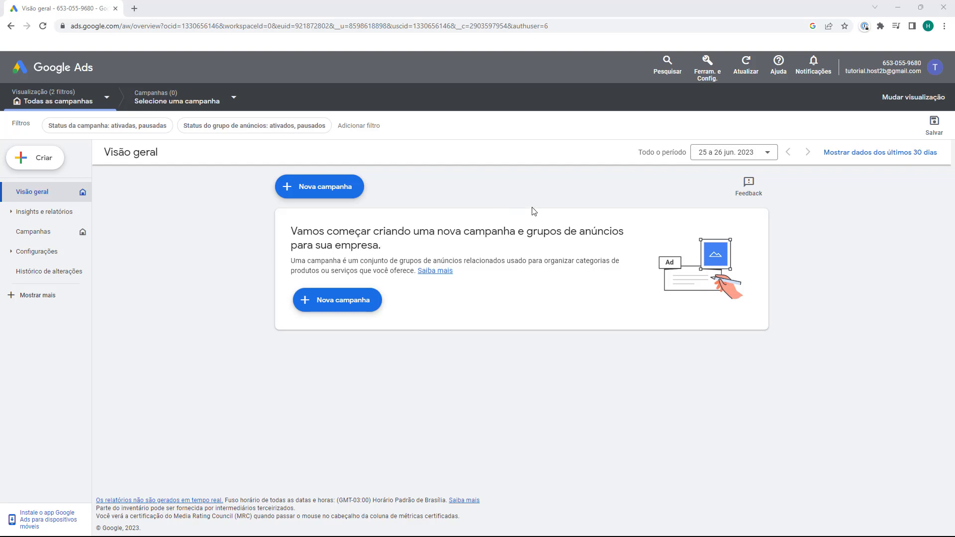
# - Start a new conversion action in the account's conversion measurement, choosing Site as the conversion type
pyautogui.click(705, 69)
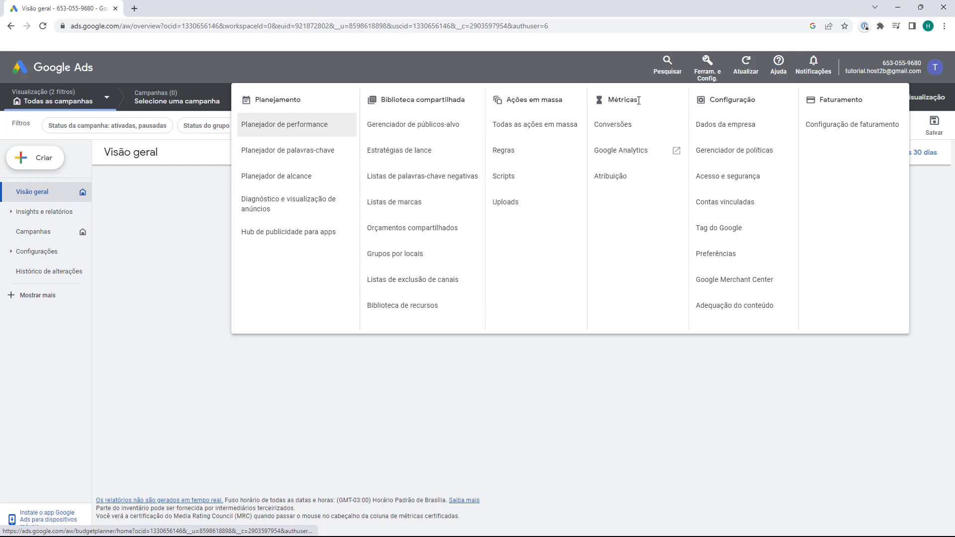
pyautogui.click(612, 125)
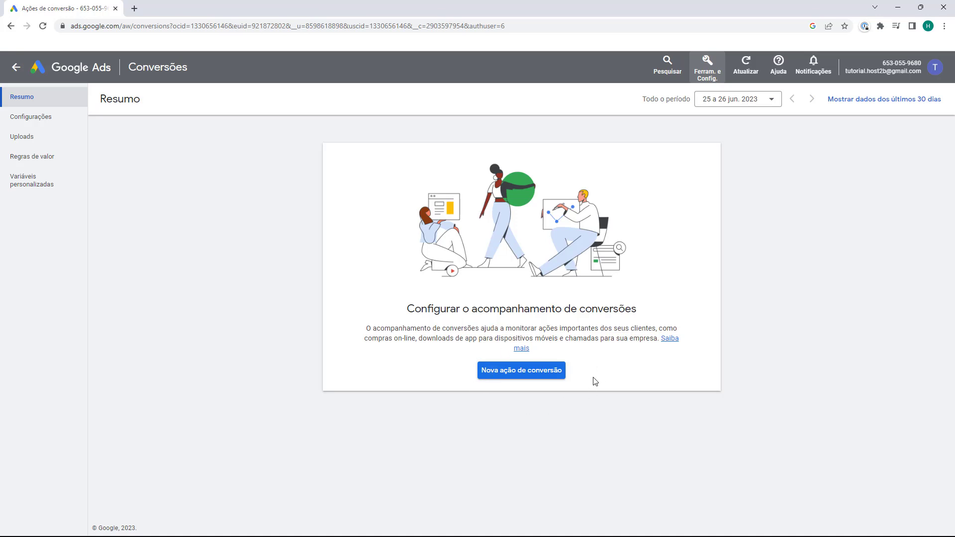
pyautogui.click(520, 376)
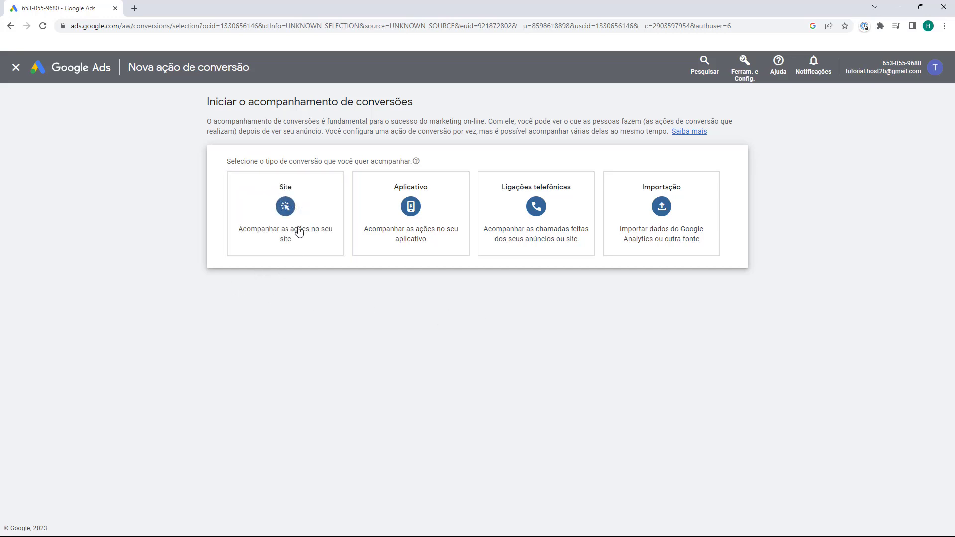
pyautogui.moveTo(296, 233)
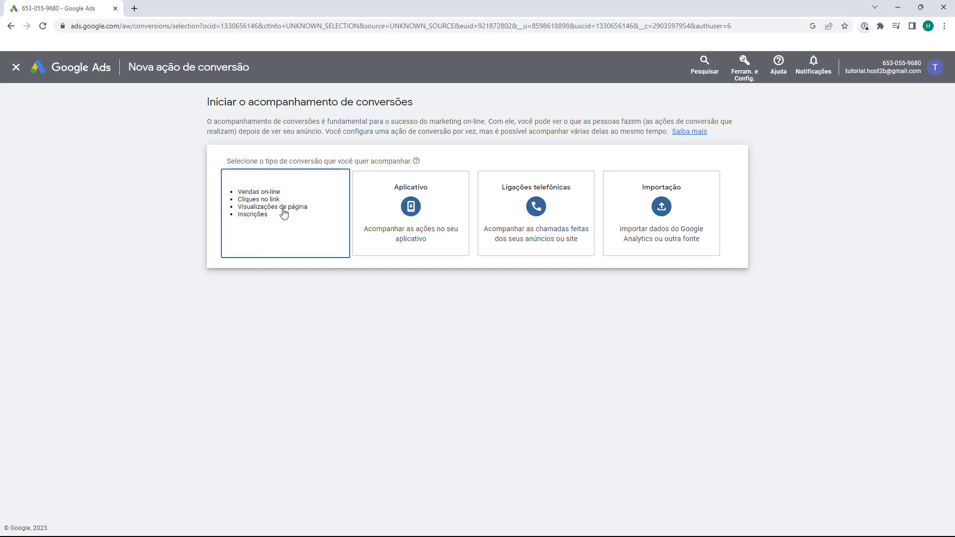
pyautogui.click(283, 213)
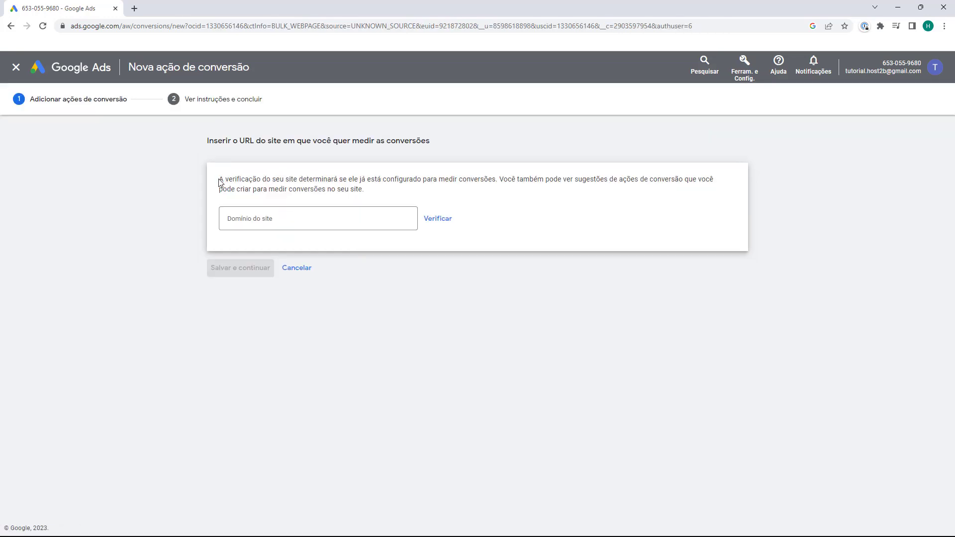
# - Enter sitetutorial.com.br as the site domain and verify it
pyautogui.click(255, 219)
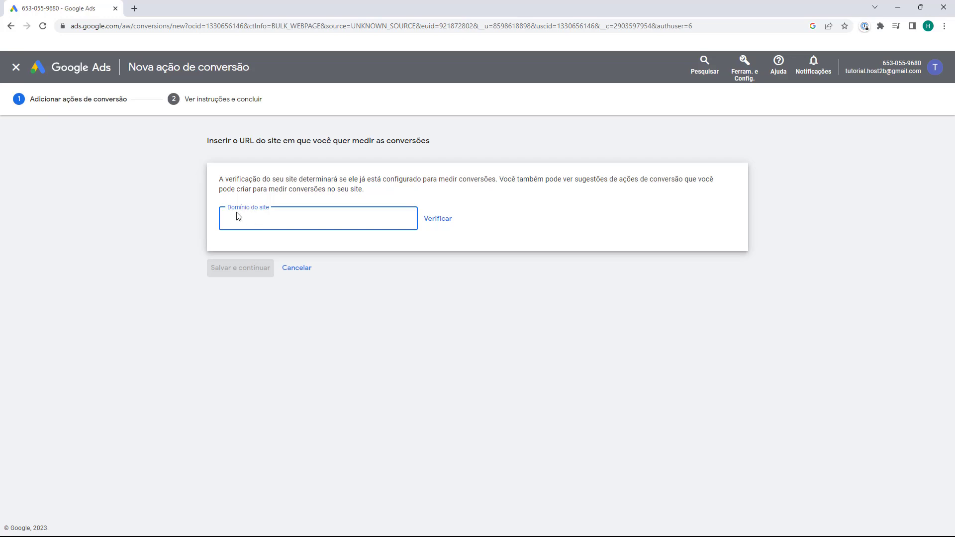
pyautogui.click(258, 239)
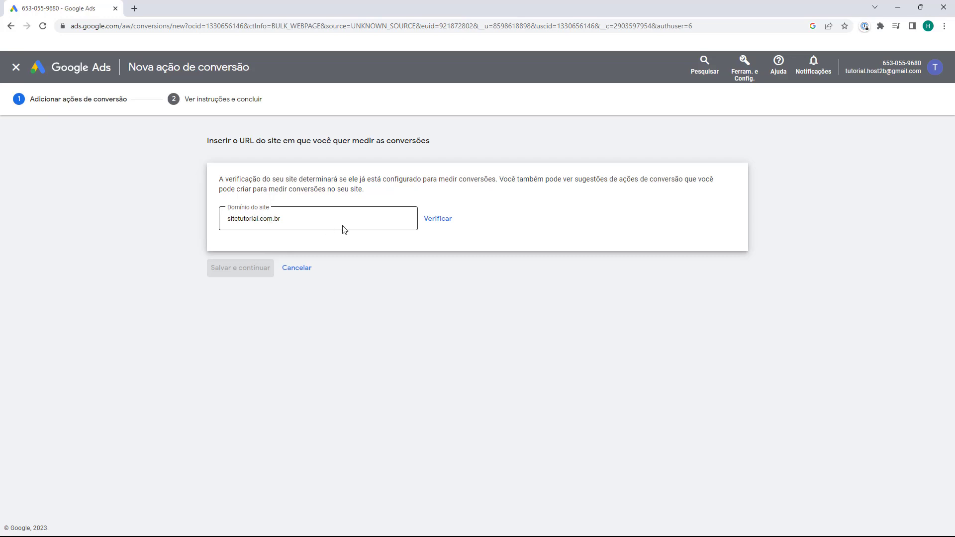
pyautogui.click(436, 221)
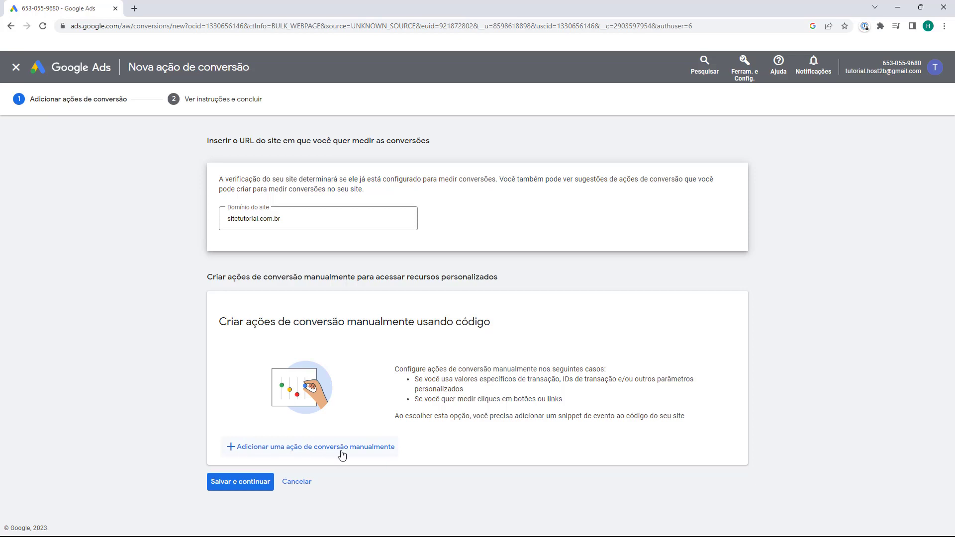
# - Add a conversion action manually and set its goal category to Compra
pyautogui.click(242, 451)
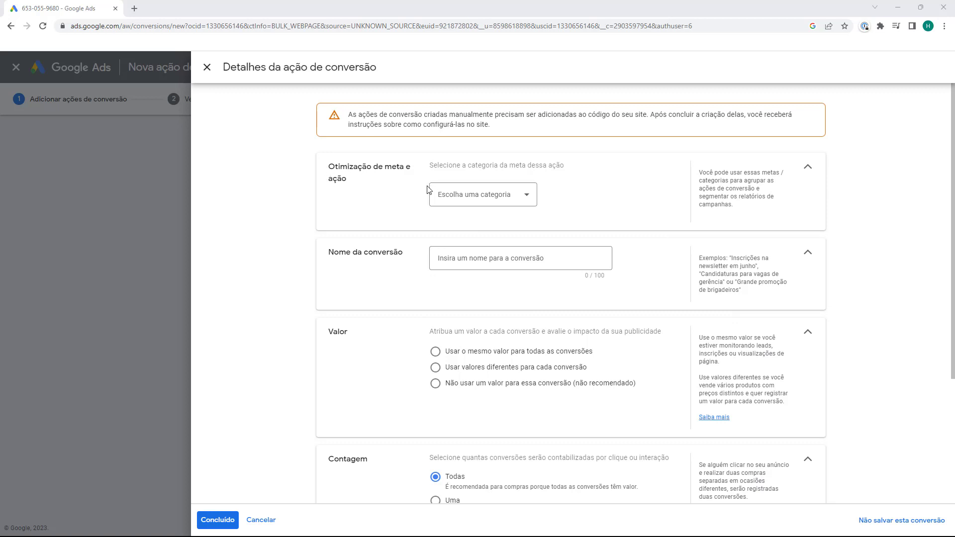
pyautogui.click(476, 198)
pyautogui.scroll(-3, 472, 247)
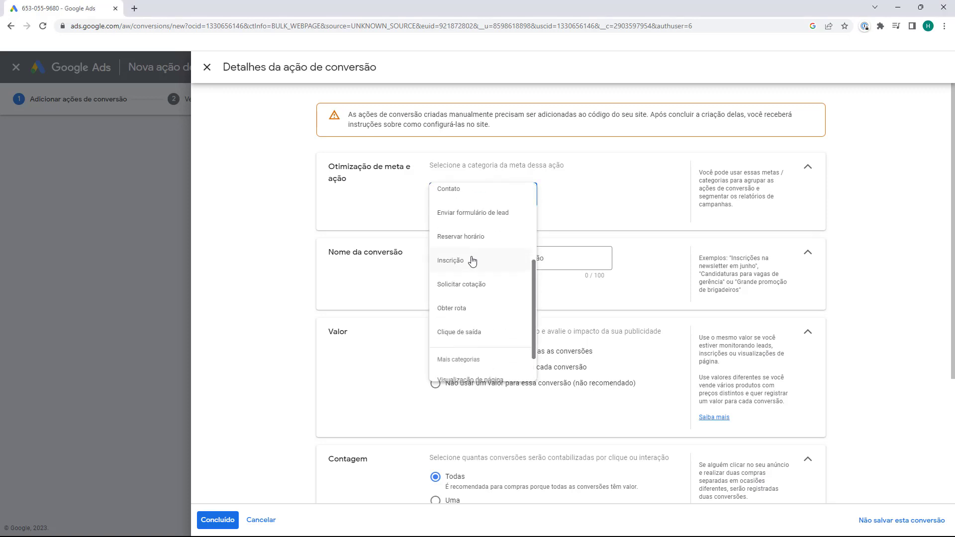
pyautogui.scroll(-1, 482, 358)
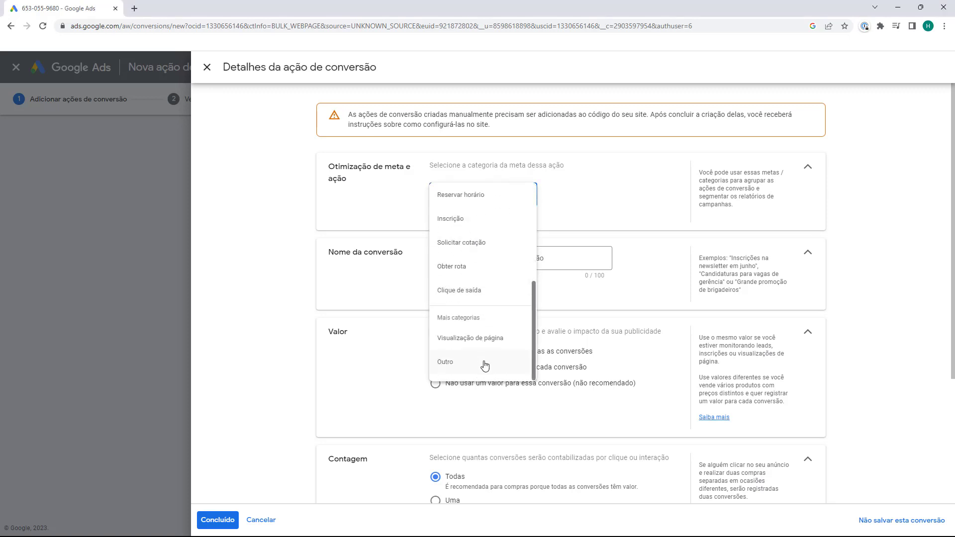
pyautogui.scroll(5, 482, 361)
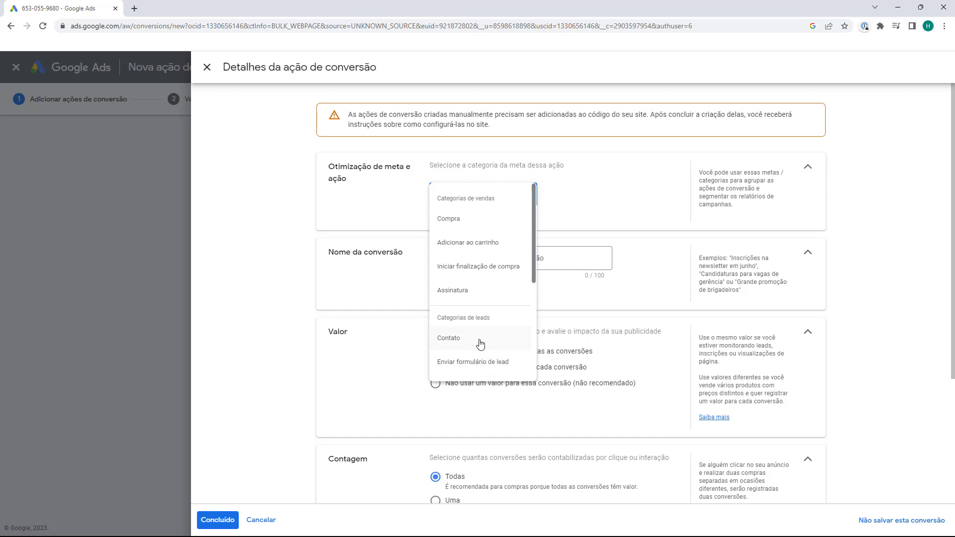
pyautogui.click(475, 223)
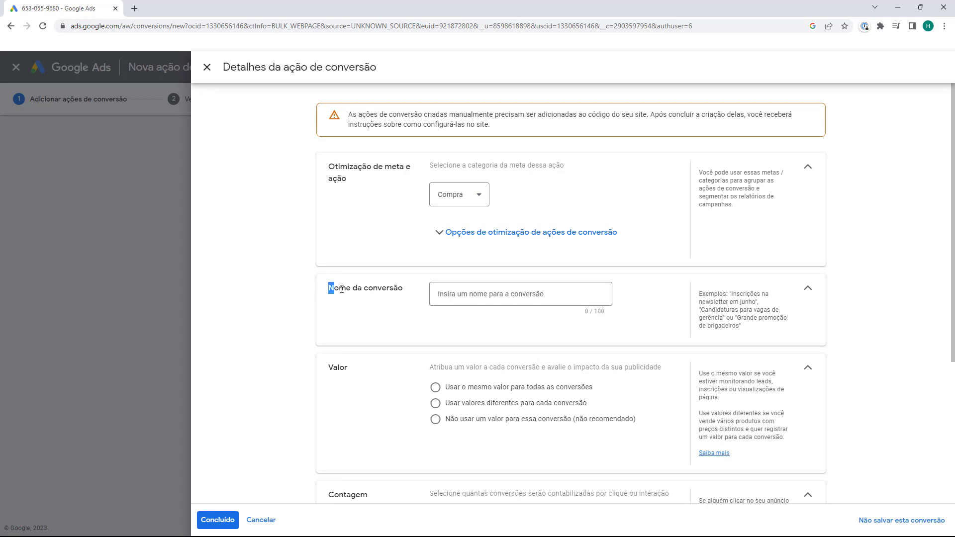
# - Name the conversion "Conversão de finalização de compra"
pyautogui.moveTo(329, 290); pyautogui.dragTo(386, 299)
pyautogui.click(382, 304)
pyautogui.click(463, 303)
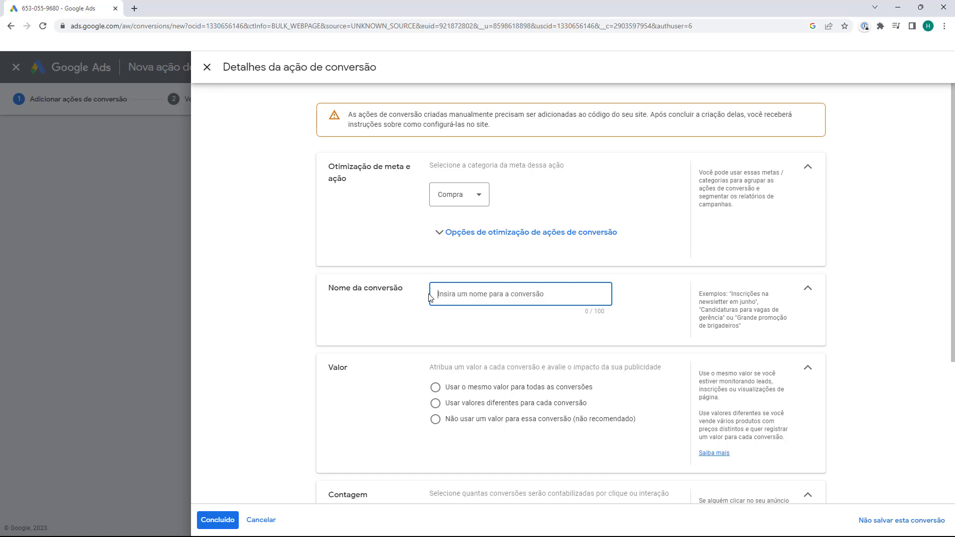
pyautogui.write('Conversão de finalização de compra')
# - Set the conversion's value option to "Usar valores diferentes para cada conversão" and review its count and conversion window settings
pyautogui.scroll(-2, 426, 300)
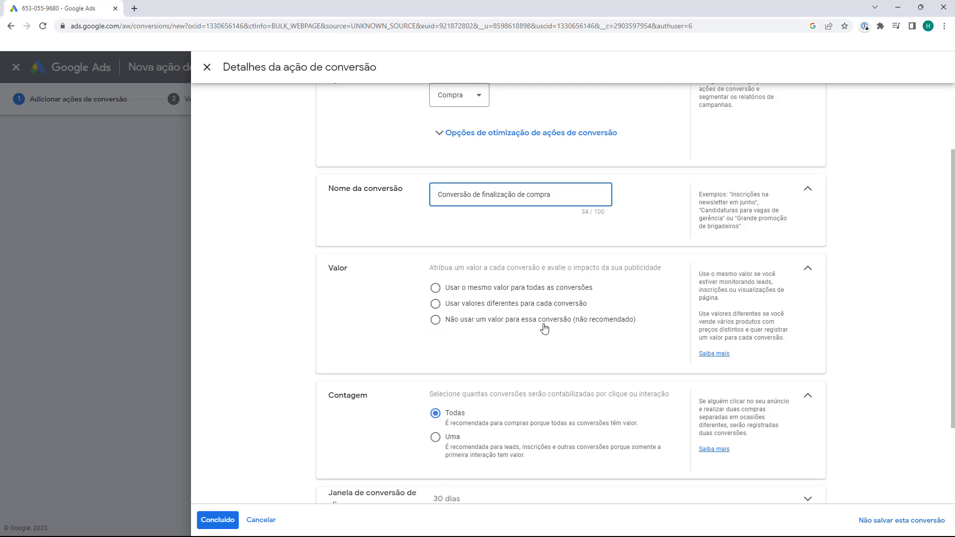
pyautogui.click(436, 304)
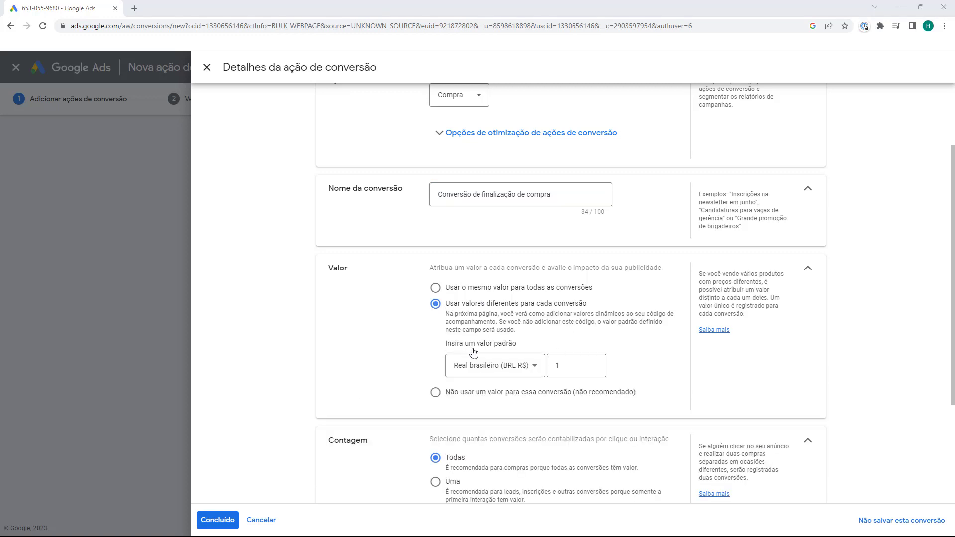
pyautogui.click(557, 366)
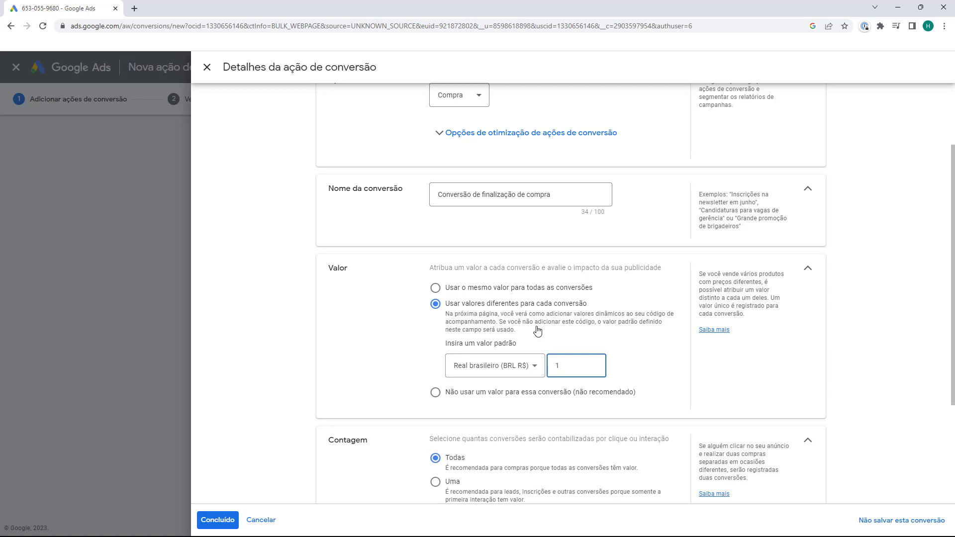
pyautogui.click(371, 315)
pyautogui.scroll(-2, 346, 310)
pyautogui.scroll(-1, 346, 312)
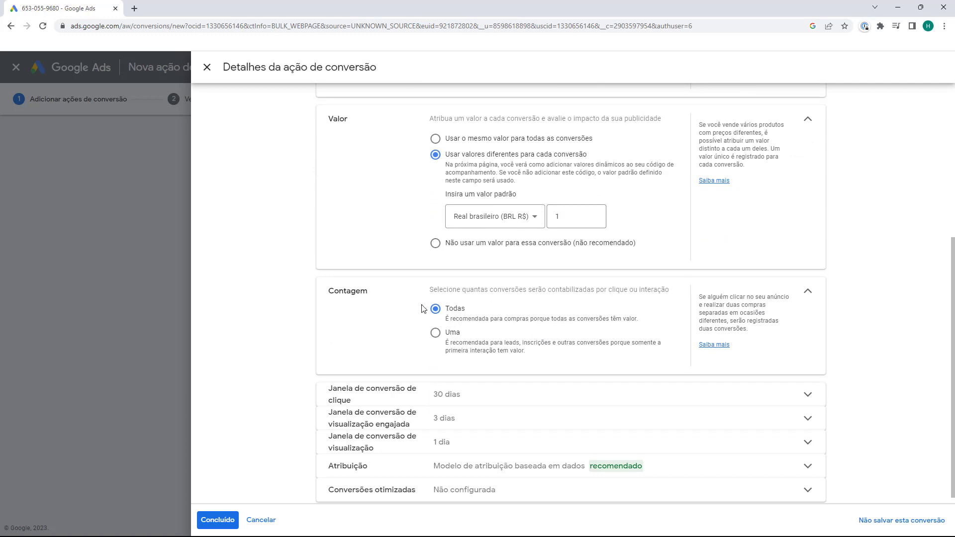
pyautogui.scroll(-1, 352, 302)
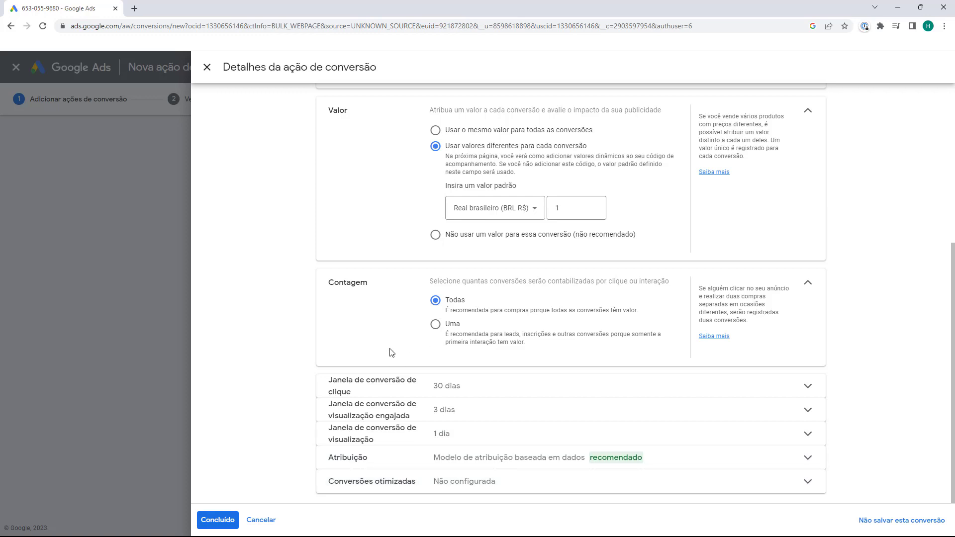
# - Complete the conversion details, then save the conversion action and continue to the tag instructions
pyautogui.click(215, 521)
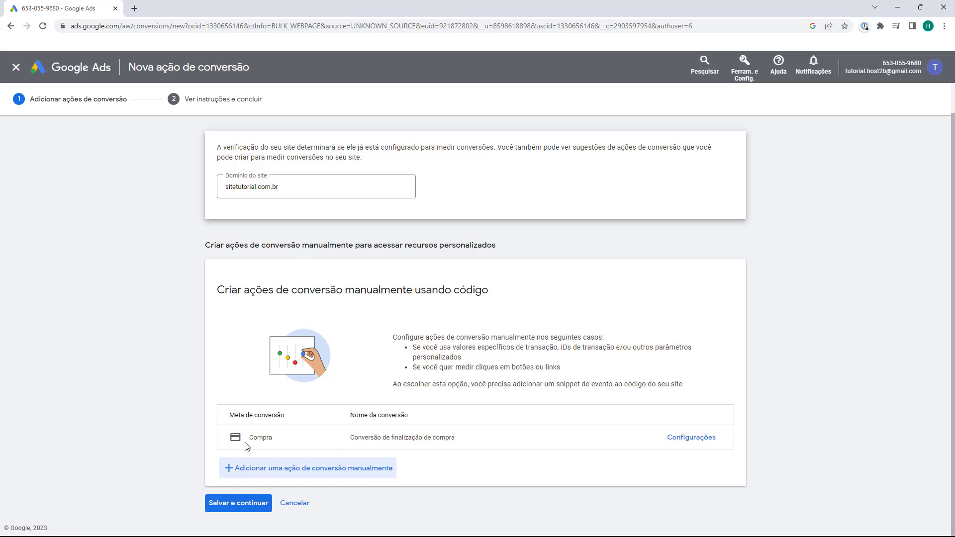
pyautogui.moveTo(278, 444); pyautogui.dragTo(262, 440)
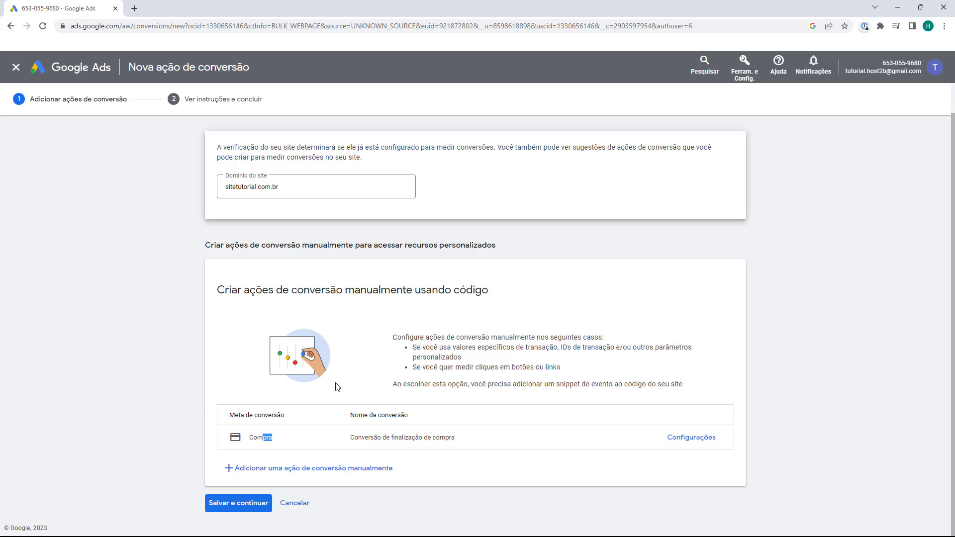
pyautogui.click(219, 512)
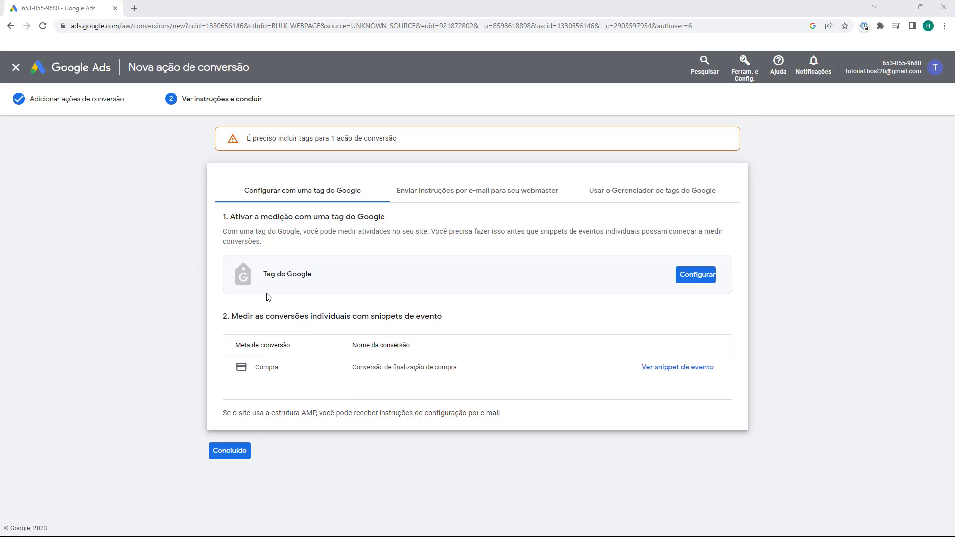
# - Review the webmaster e-mail, Google Tag Manager and Google tag setup options, and finish creating the conversion action
pyautogui.click(438, 198)
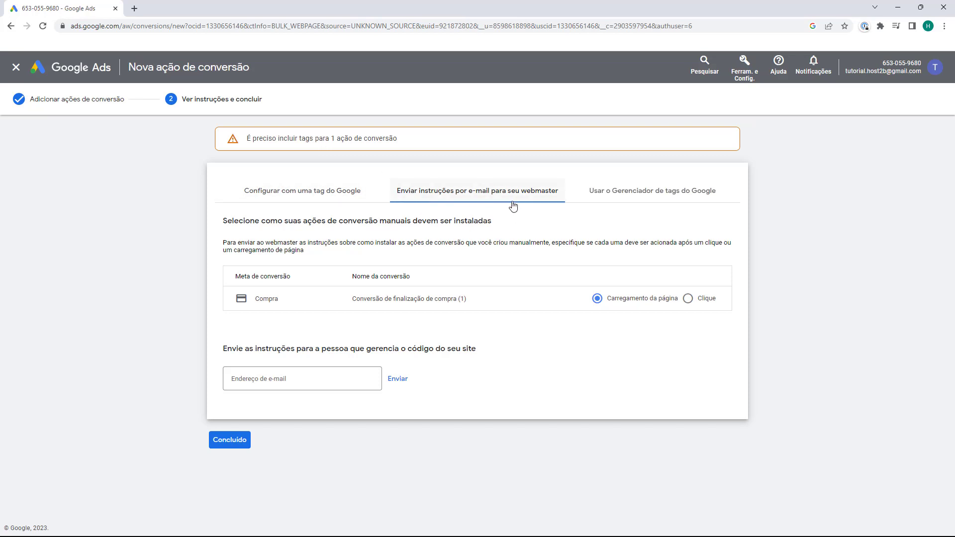
pyautogui.click(570, 198)
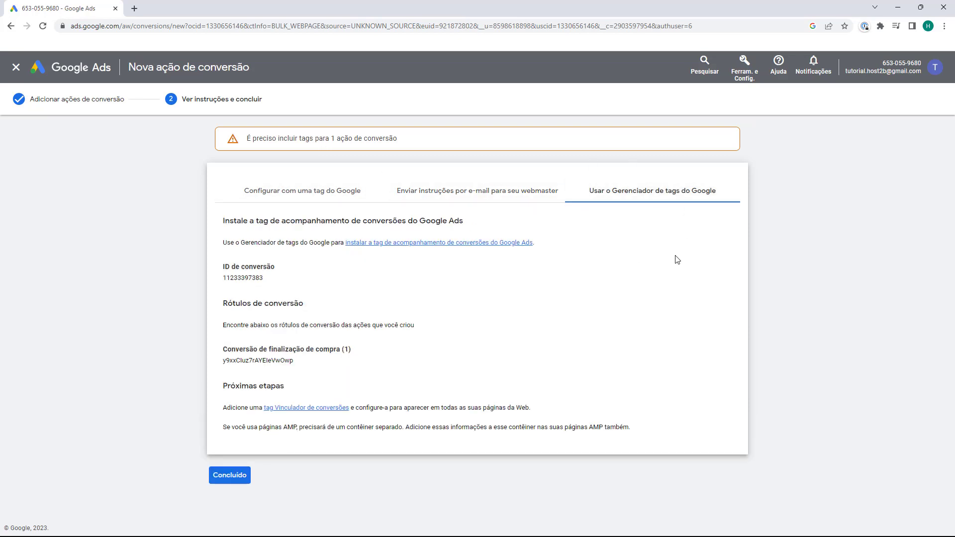
pyautogui.click(346, 198)
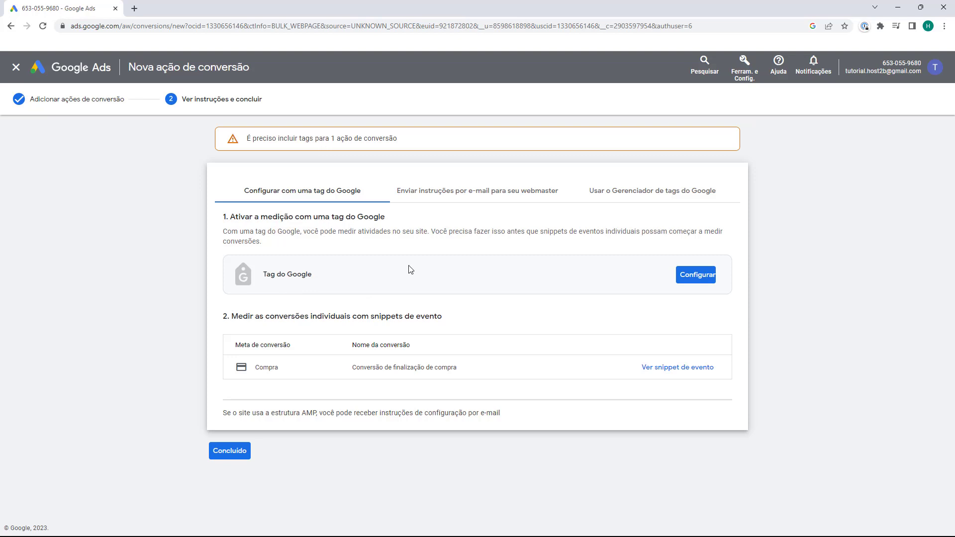
pyautogui.click(243, 454)
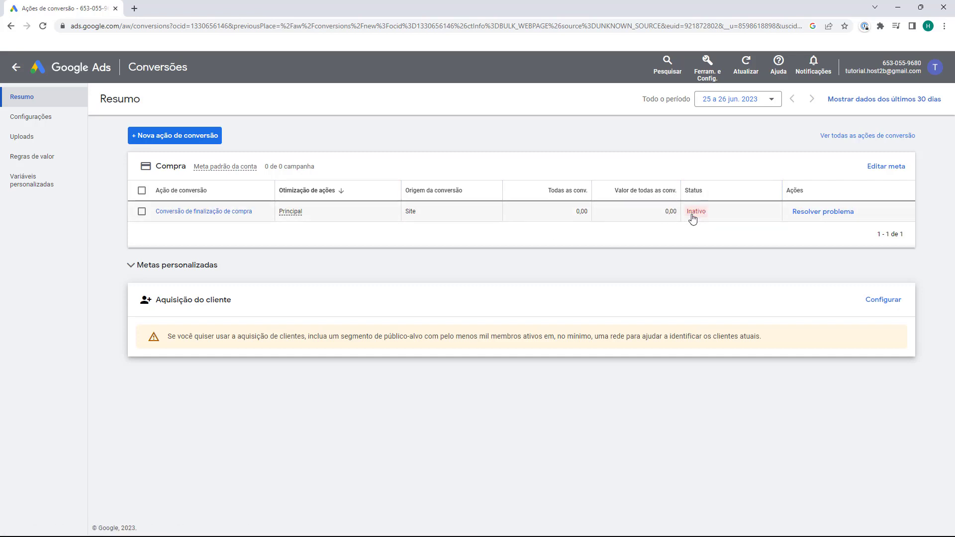
# - Open the "Conversão de finalização de compra" details and show its Google Tag Manager instructions to find the conversion ID and label
pyautogui.moveTo(696, 211)
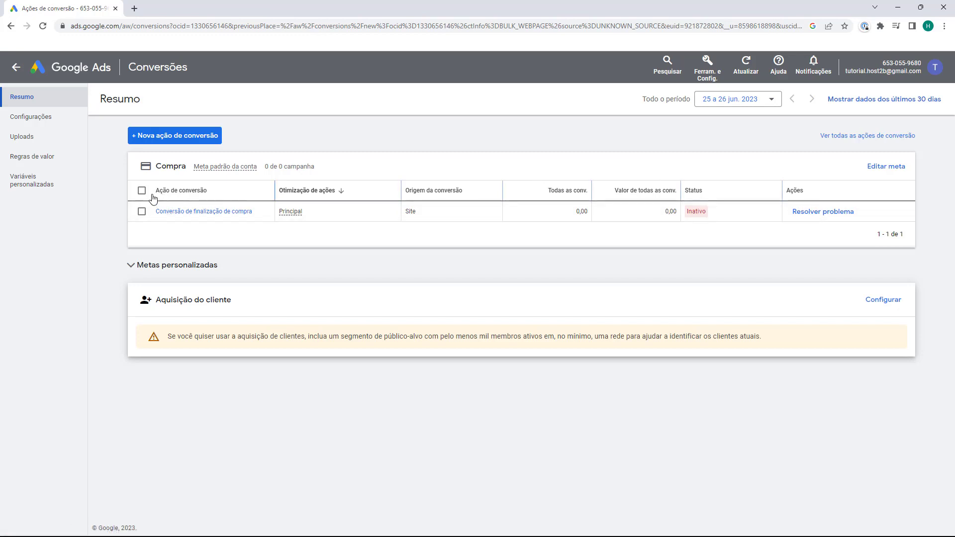
pyautogui.moveTo(176, 218)
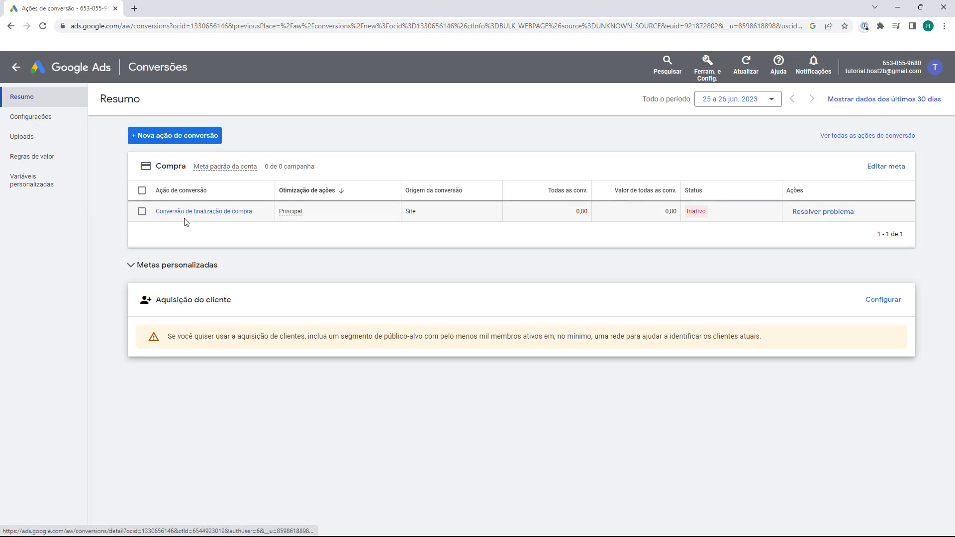
pyautogui.click(186, 218)
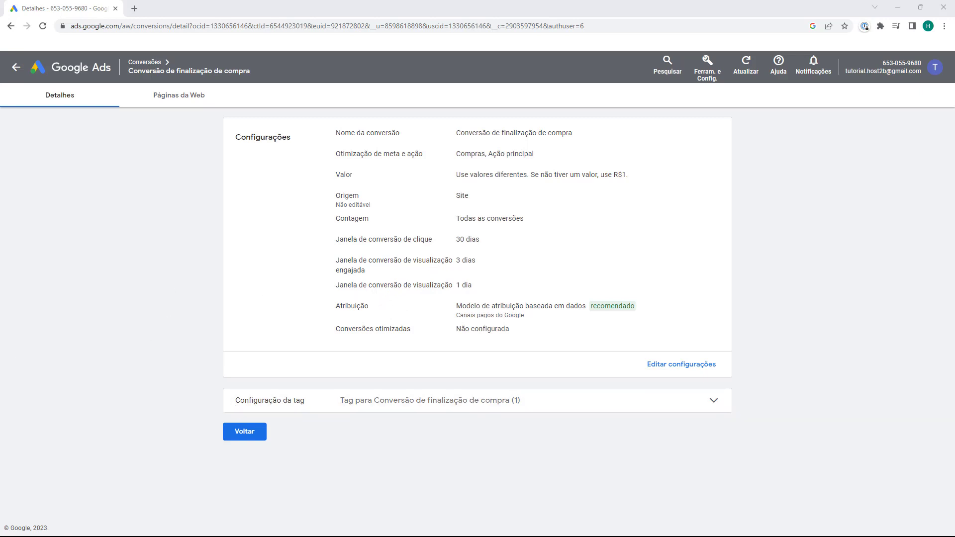
pyautogui.click(279, 405)
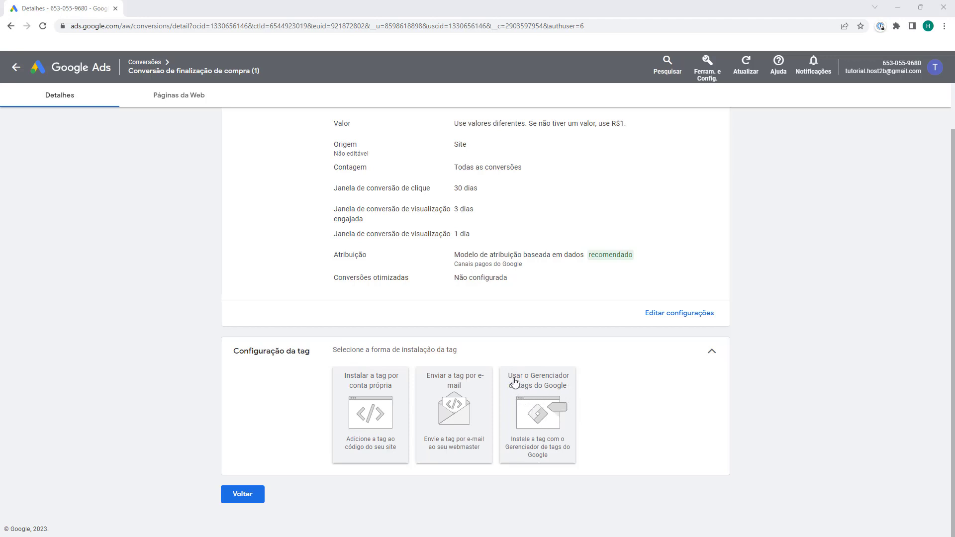
pyautogui.click(531, 402)
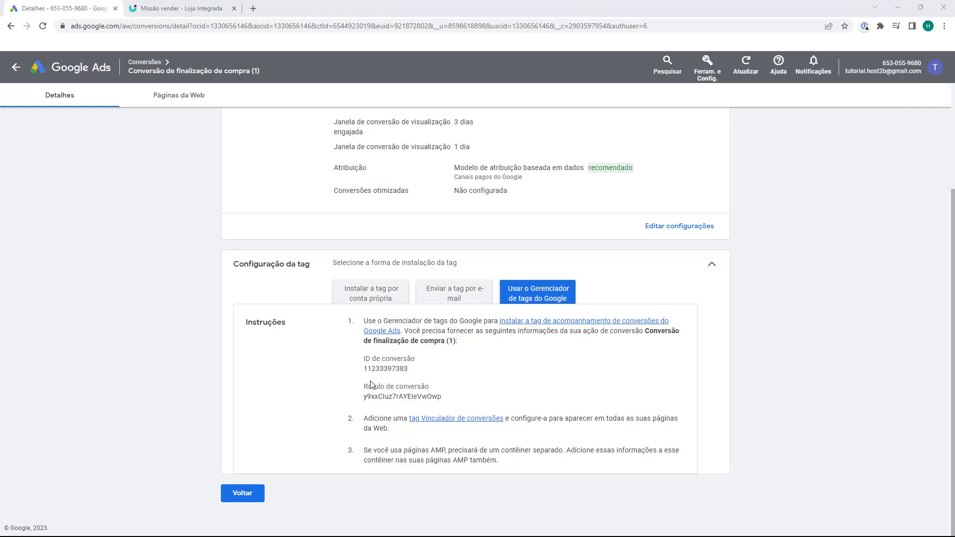
pyautogui.moveTo(361, 363); pyautogui.dragTo(399, 358)
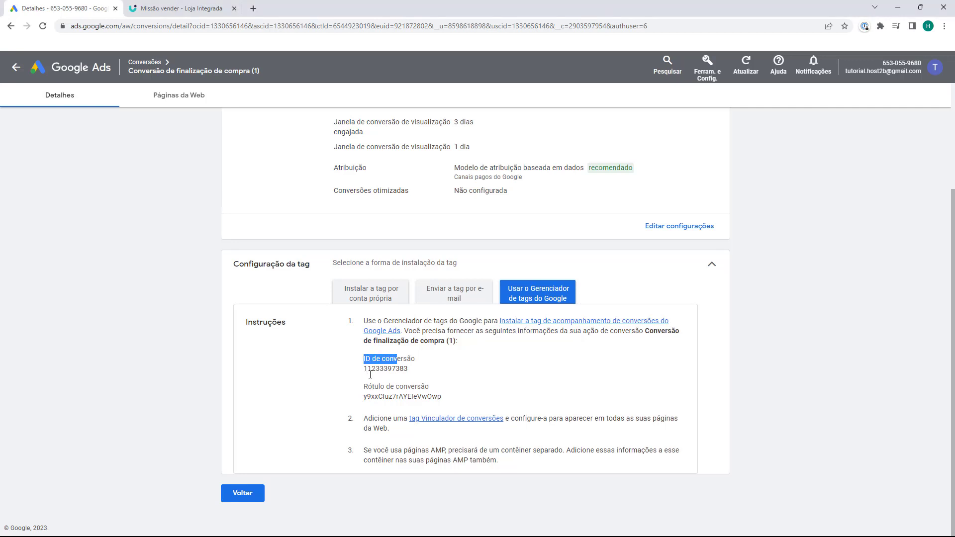
pyautogui.click(365, 389)
# - Switch to the Loja Integrada admin panel and open the store's Aplicativos page under Soluções
pyautogui.click(196, 3)
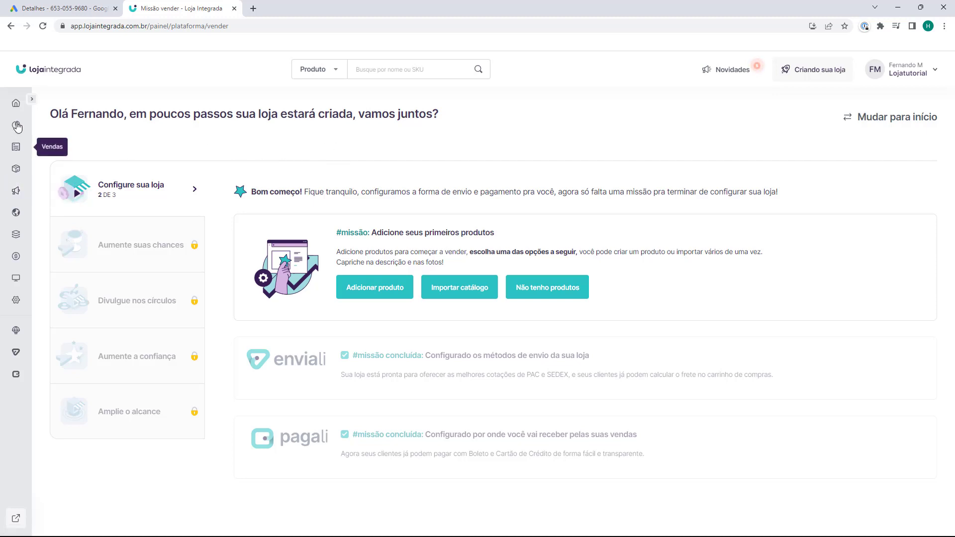
pyautogui.click(32, 102)
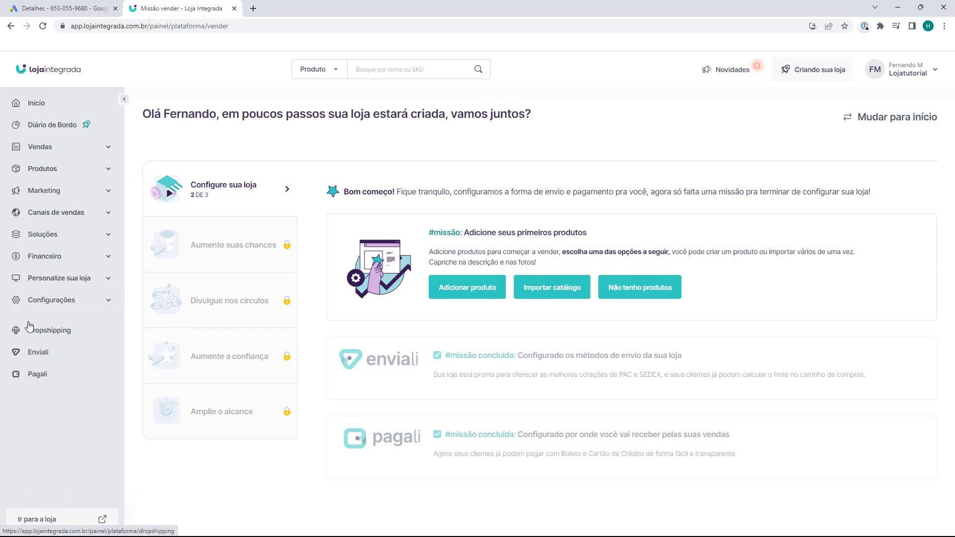
pyautogui.click(43, 239)
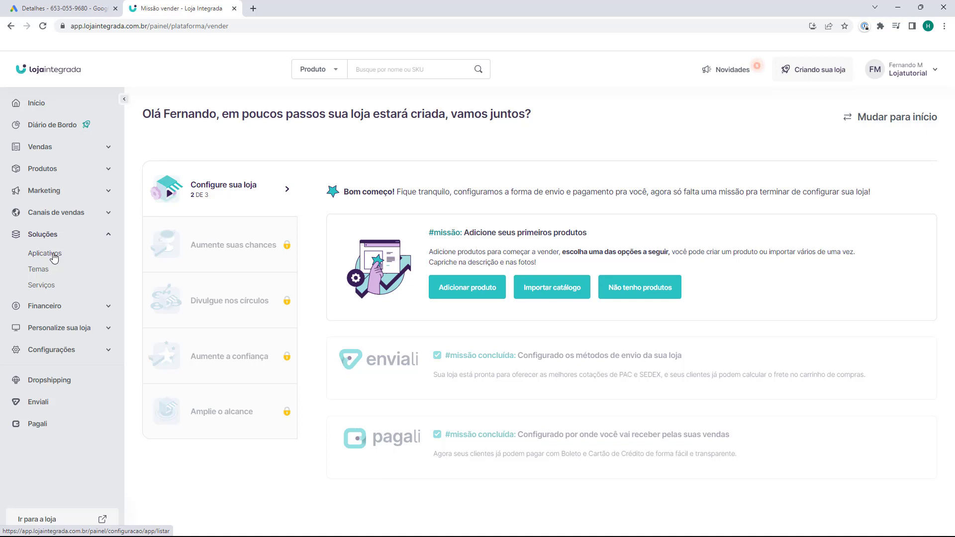
pyautogui.click(54, 257)
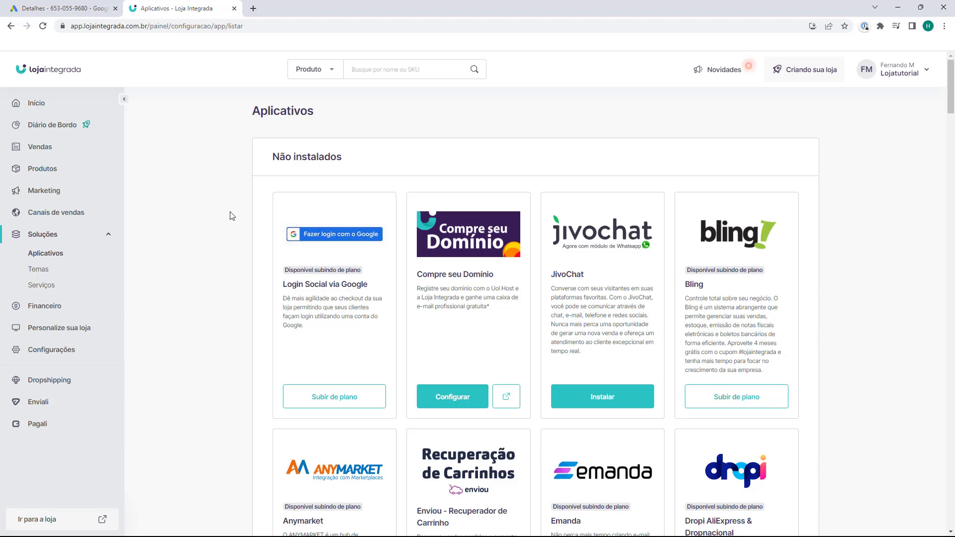
# - Find the Google Adwords app among the apps that are not installed and open its installation form
pyautogui.scroll(-5, 242, 227)
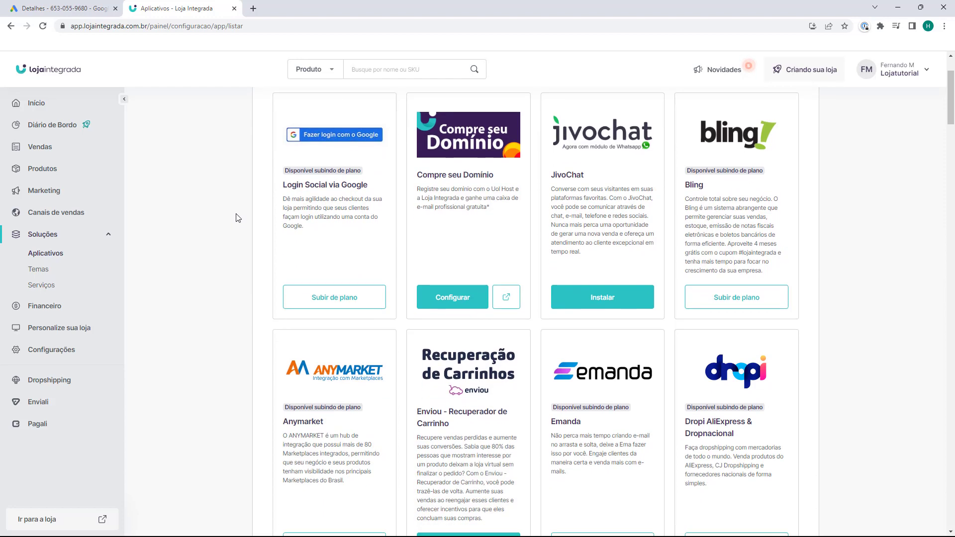
pyautogui.scroll(-7, 238, 215)
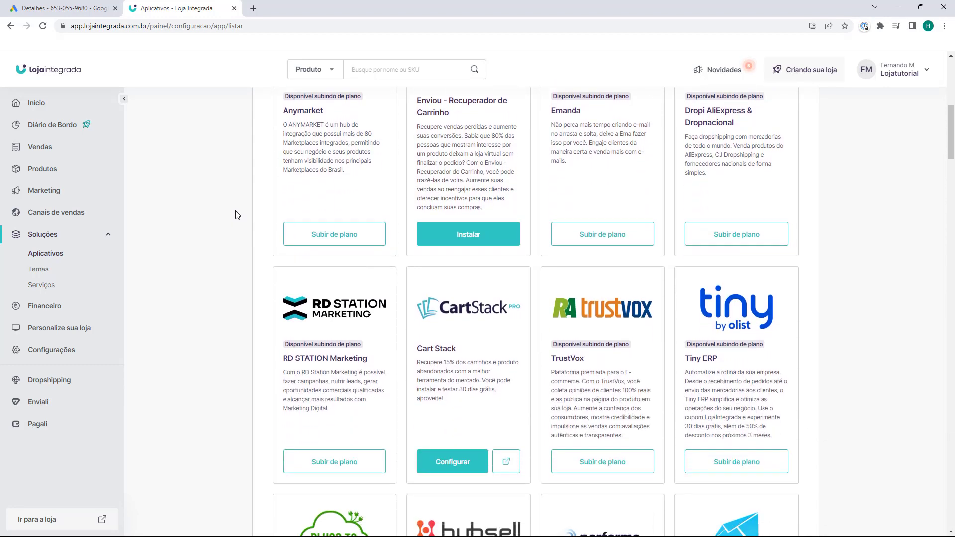
pyautogui.scroll(-8, 237, 215)
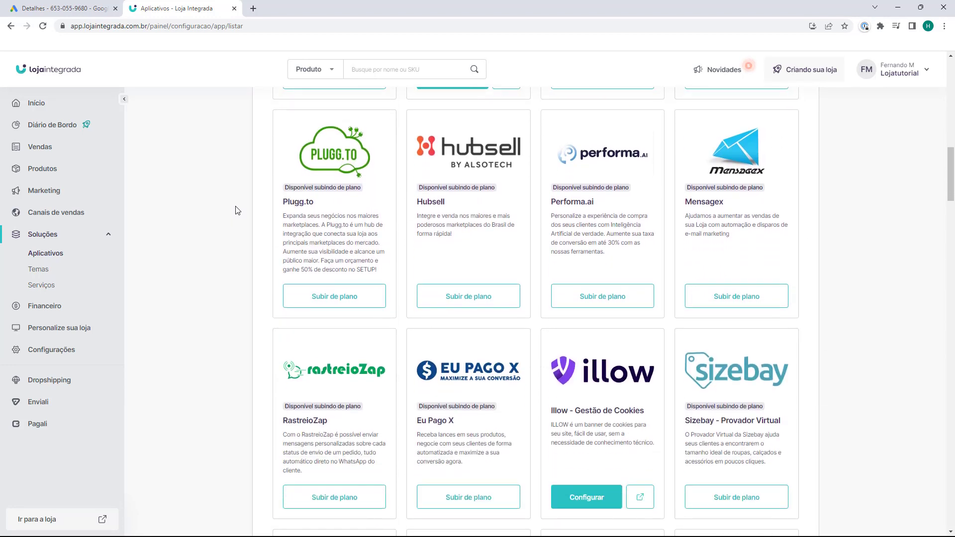
pyautogui.scroll(-8, 237, 210)
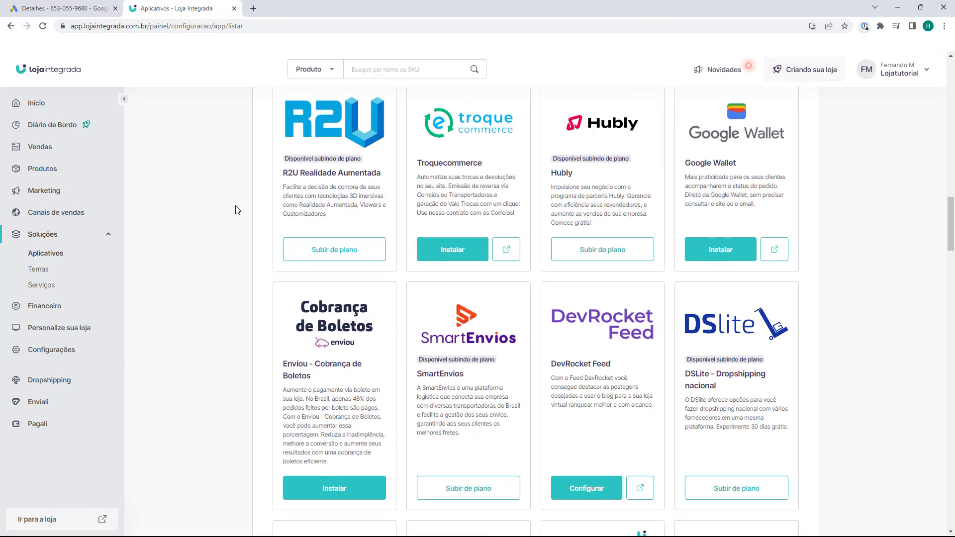
pyautogui.scroll(-10, 237, 210)
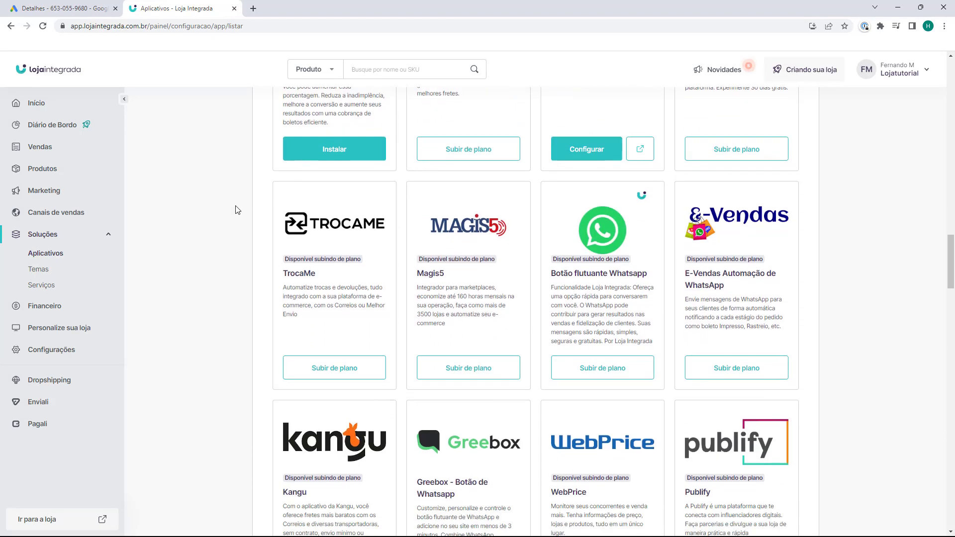
pyautogui.scroll(-10, 238, 210)
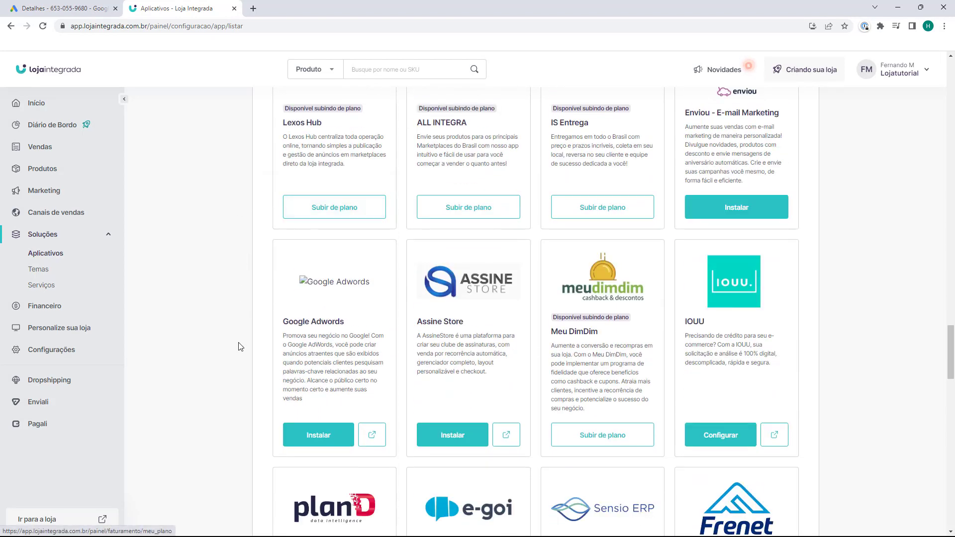
pyautogui.moveTo(282, 322); pyautogui.dragTo(335, 323)
pyautogui.click(332, 323)
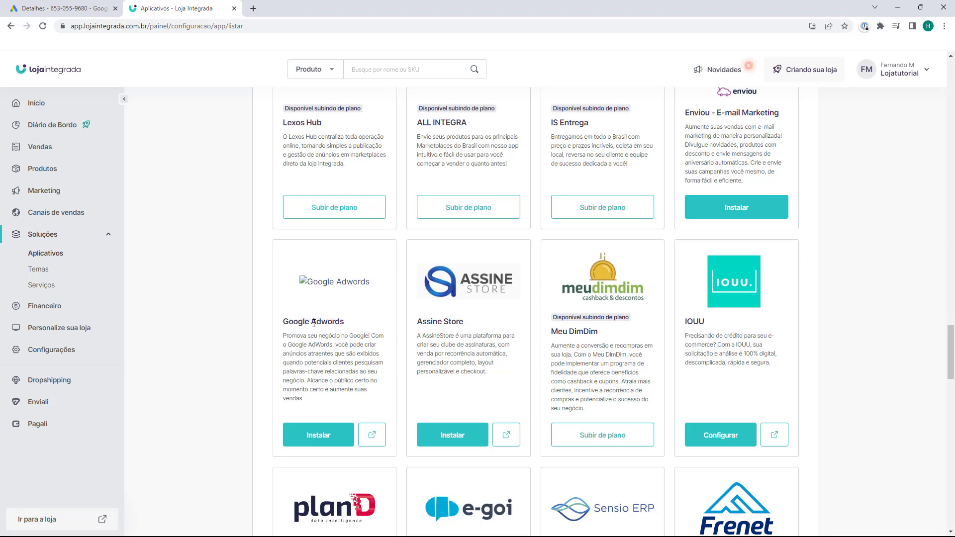
pyautogui.moveTo(281, 324)
pyautogui.mouseDown()
pyautogui.moveTo(348, 326)
pyautogui.moveTo(297, 323)
pyautogui.moveTo(339, 324)
pyautogui.mouseUp()
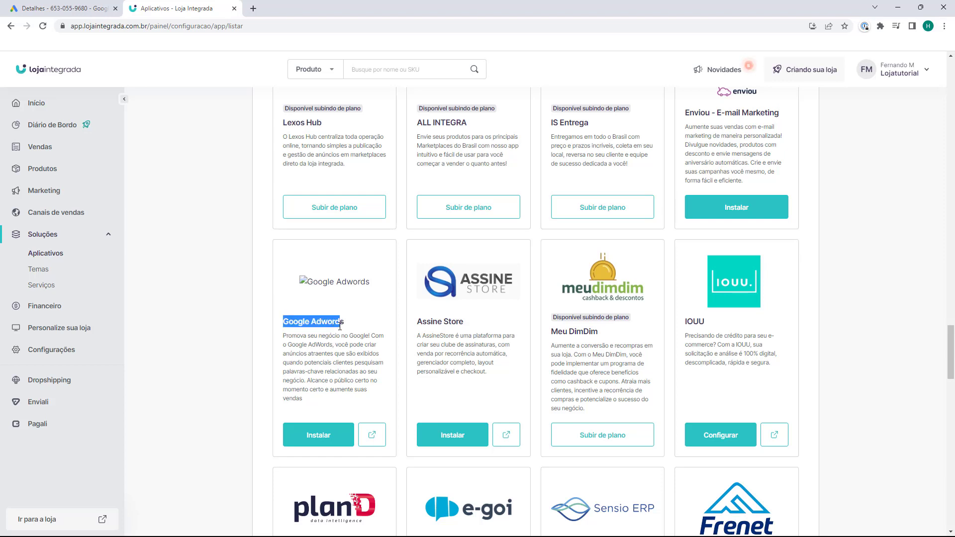
pyautogui.click(320, 441)
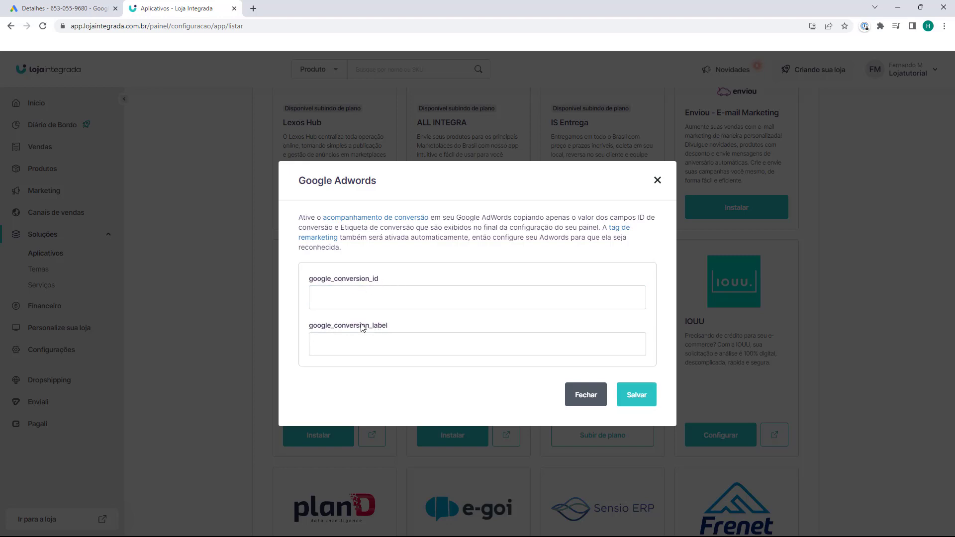
# - Copy the conversion ID from the Google Ads tag instructions into the google_conversion_id field of the store's Google Adwords form
pyautogui.click(61, 12)
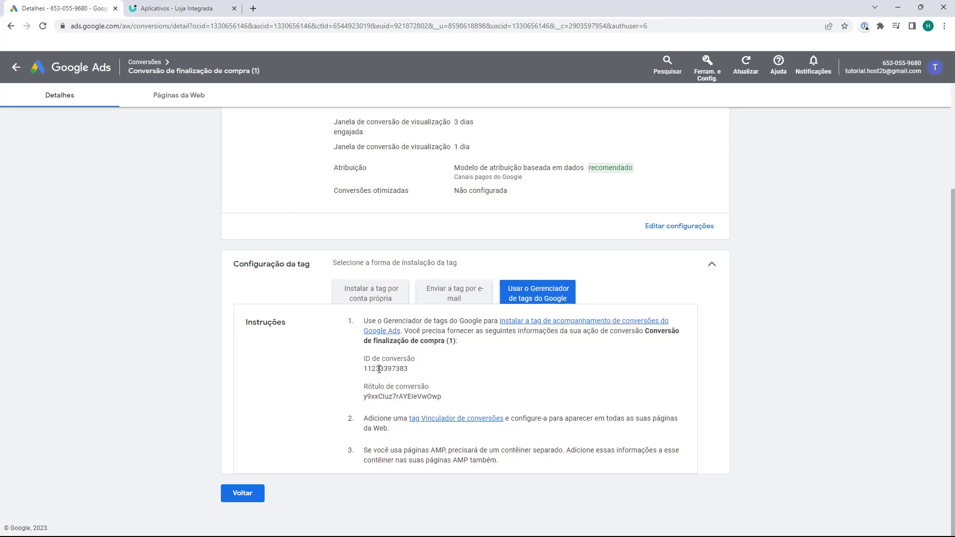
pyautogui.doubleClick(387, 369)
pyautogui.hotkey('ctrl', 'c')
pyautogui.click(177, 9)
pyautogui.click(335, 297)
pyautogui.hotkey('ctrl', 'v')
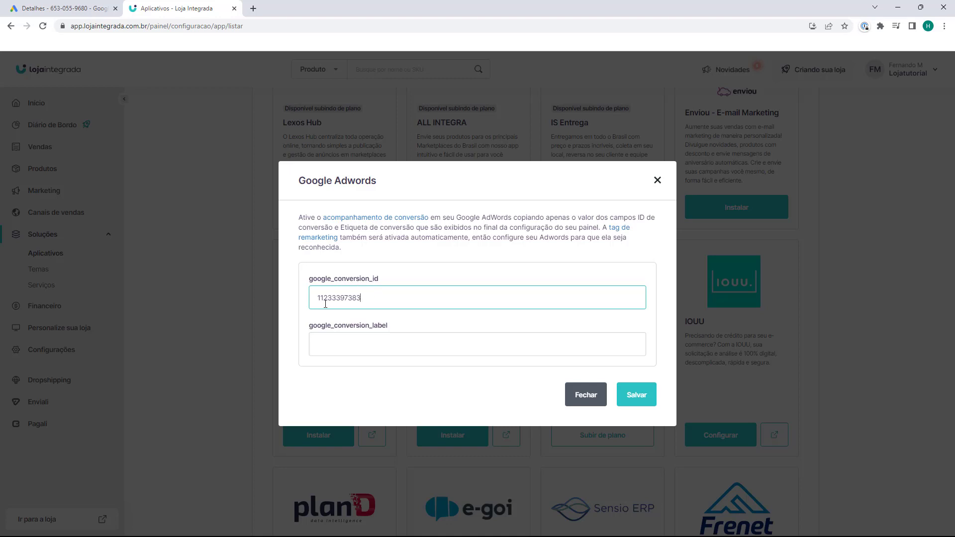
# - Copy the conversion label from Google Ads into the google_conversion_label field of the store's Google Adwords form and save the app
pyautogui.click(75, 6)
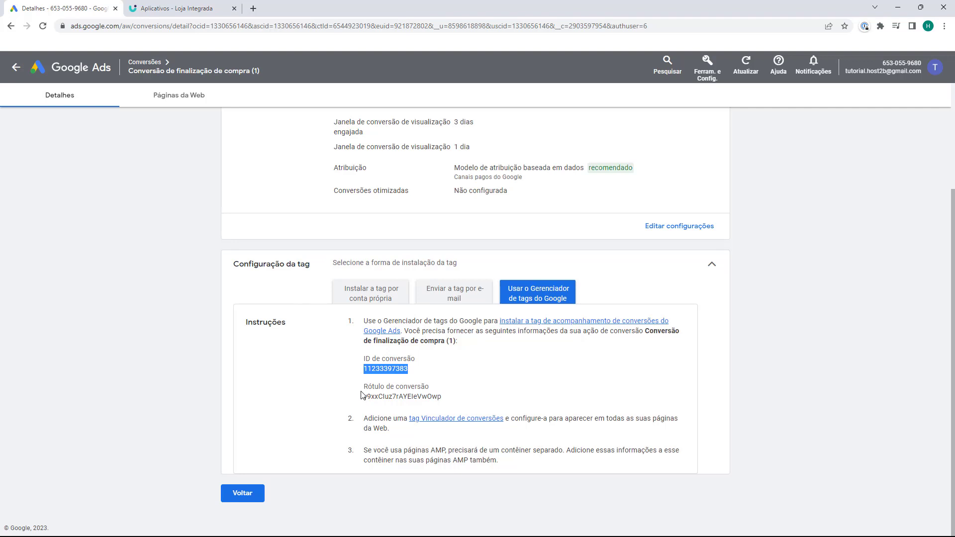
pyautogui.doubleClick(377, 397)
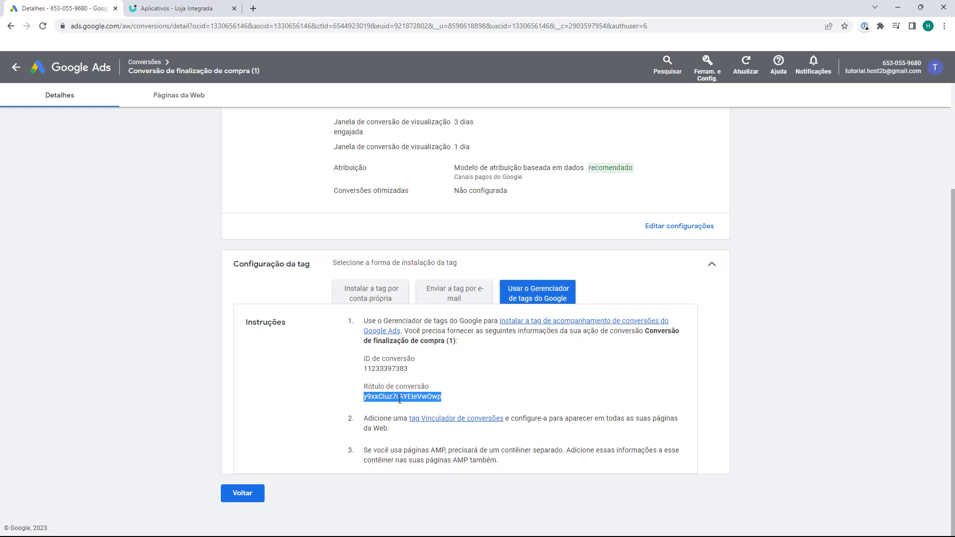
pyautogui.click(196, 11)
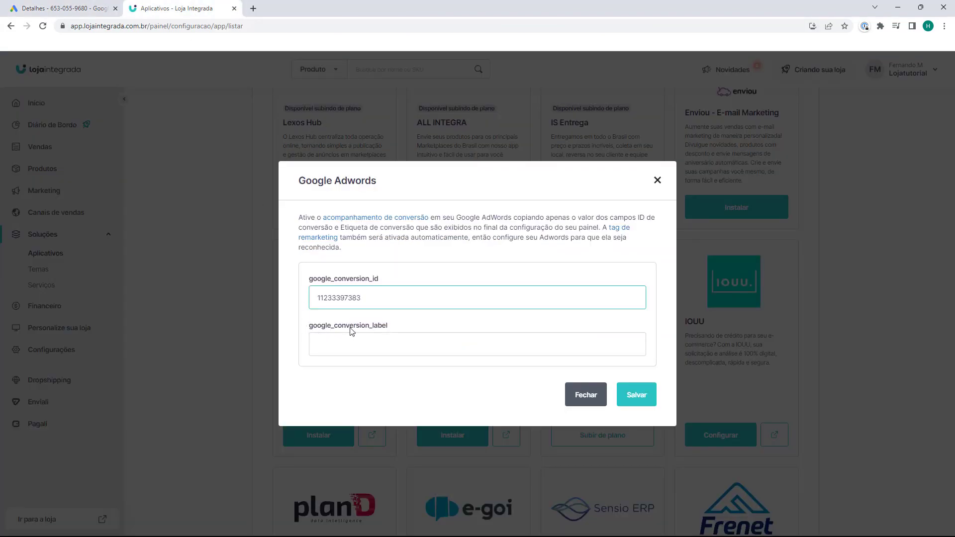
pyautogui.click(357, 343)
pyautogui.write('y9xxCluz7rAYEleVwOwp')
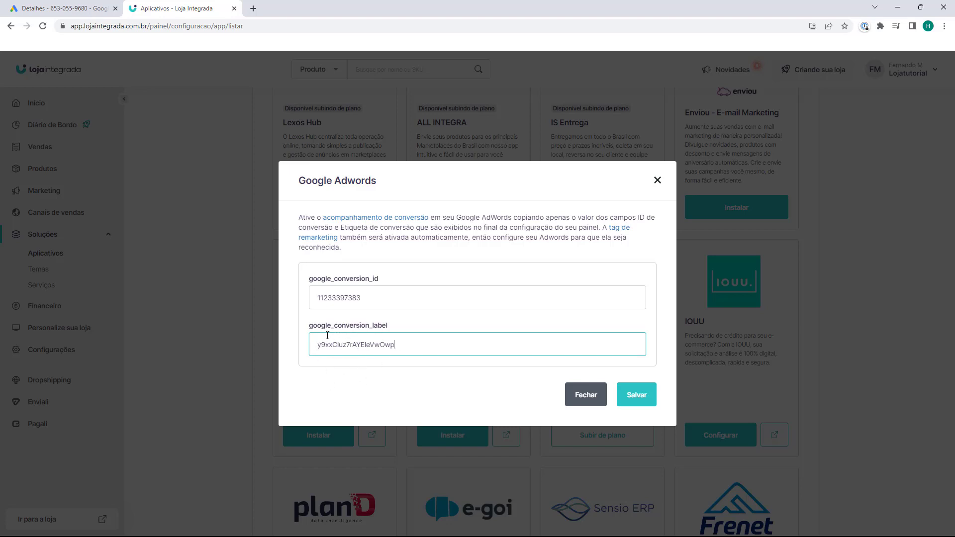
pyautogui.click(637, 402)
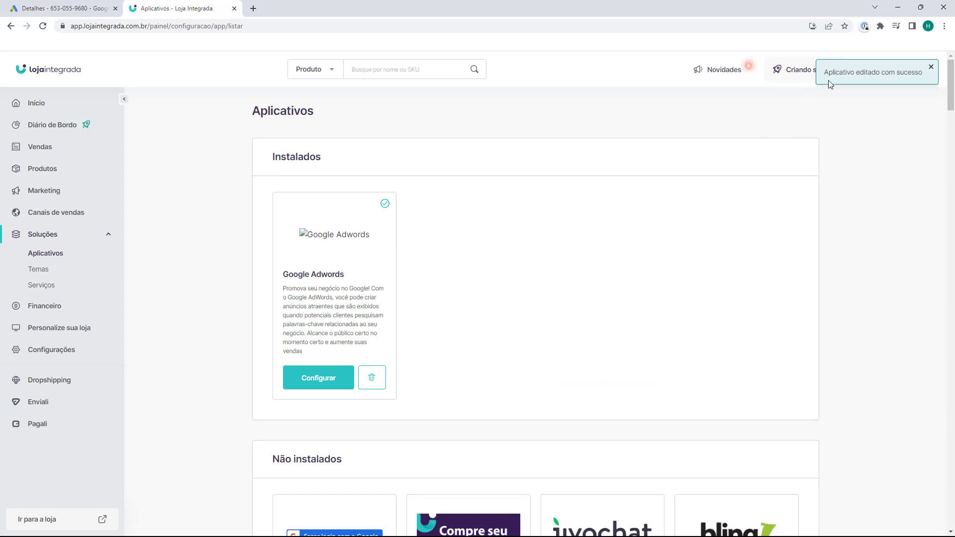
# - Review the installed Google Adwords app's saved configuration, and close it without changes
pyautogui.moveTo(272, 158); pyautogui.dragTo(321, 158)
pyautogui.click(319, 378)
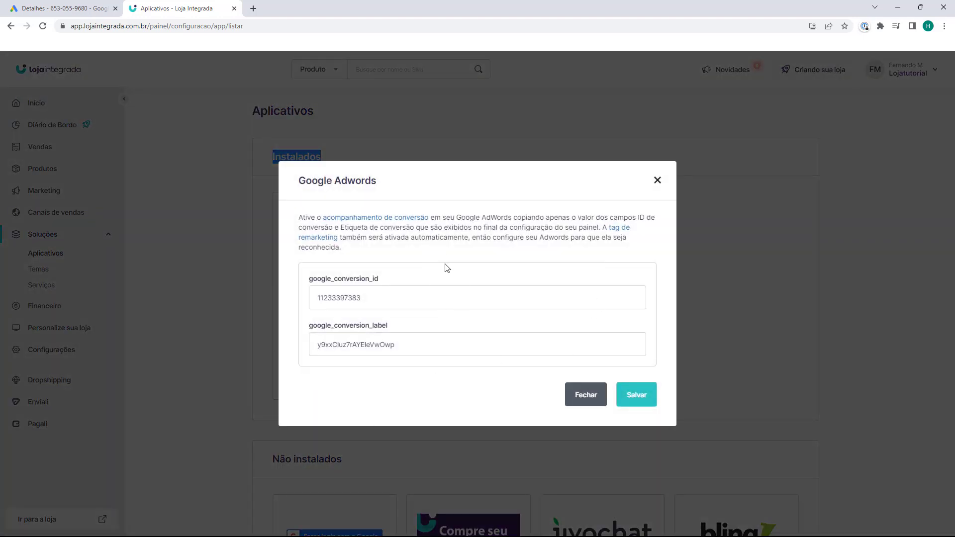
pyautogui.click(657, 180)
pyautogui.click(232, 213)
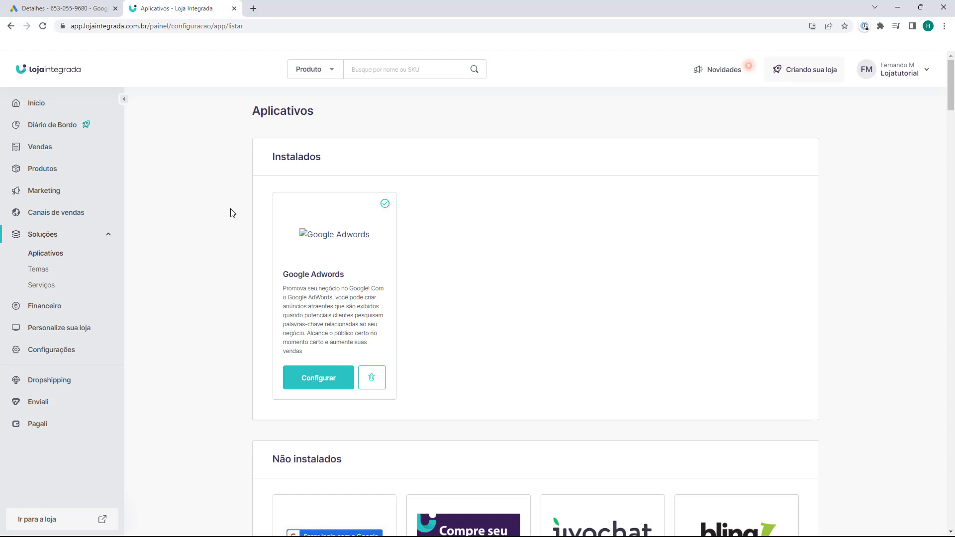
# - Switch back to Google Ads, return to the conversion actions summary, and check the status of "Conversão de finalização de compra"
pyautogui.click(62, 9)
pyautogui.click(171, 324)
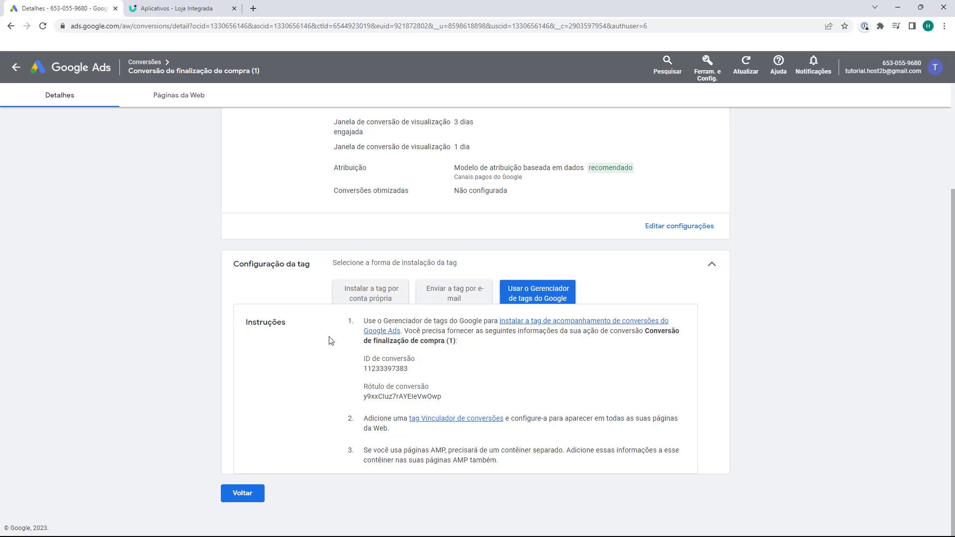
pyautogui.click(241, 494)
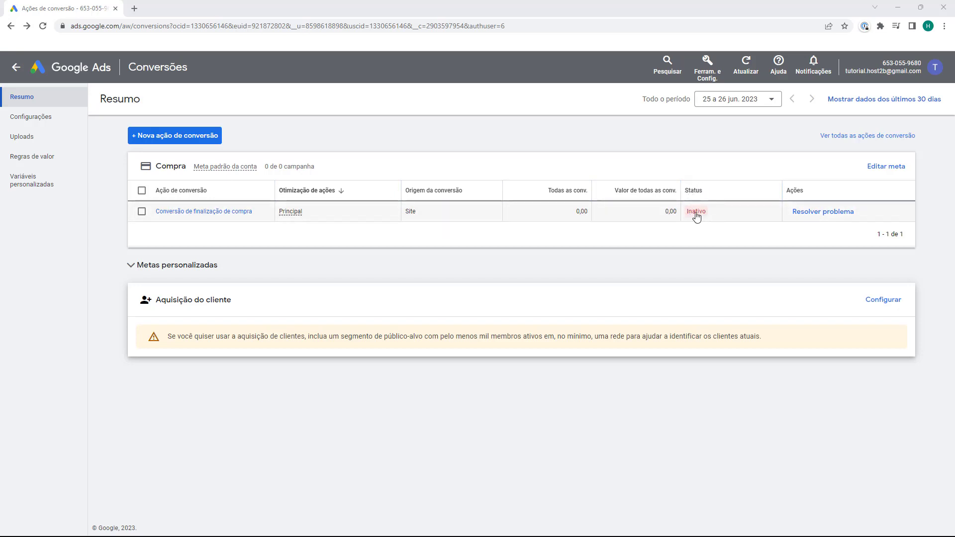
pyautogui.moveTo(695, 217)
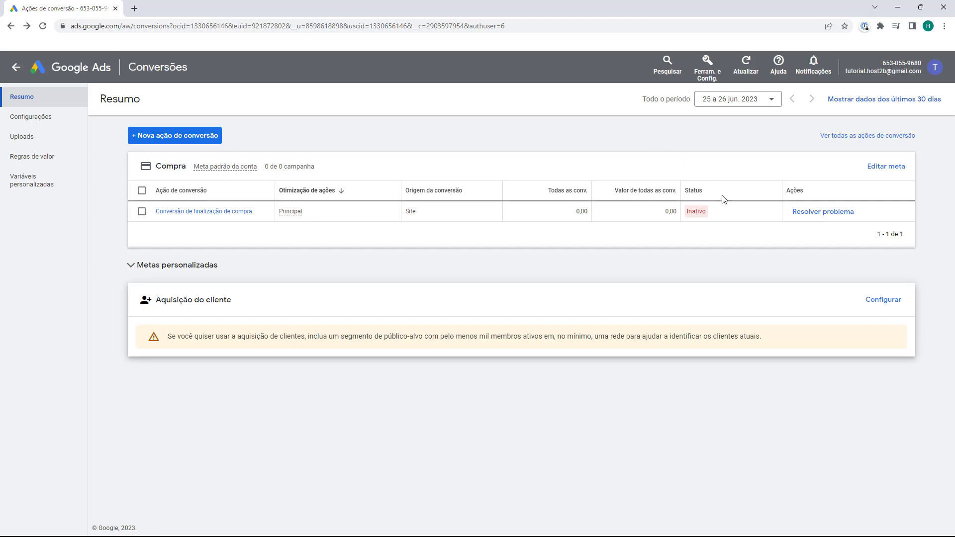
pyautogui.click(696, 215)
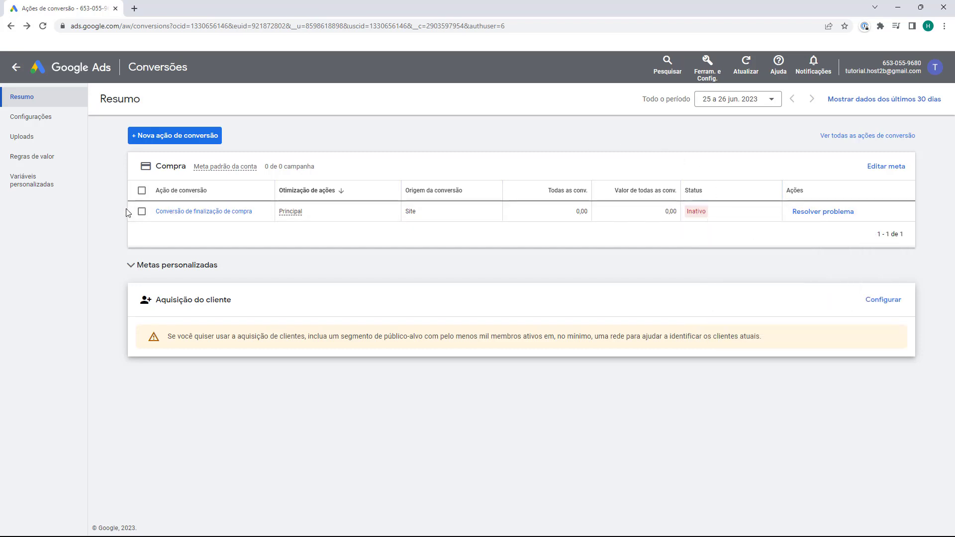